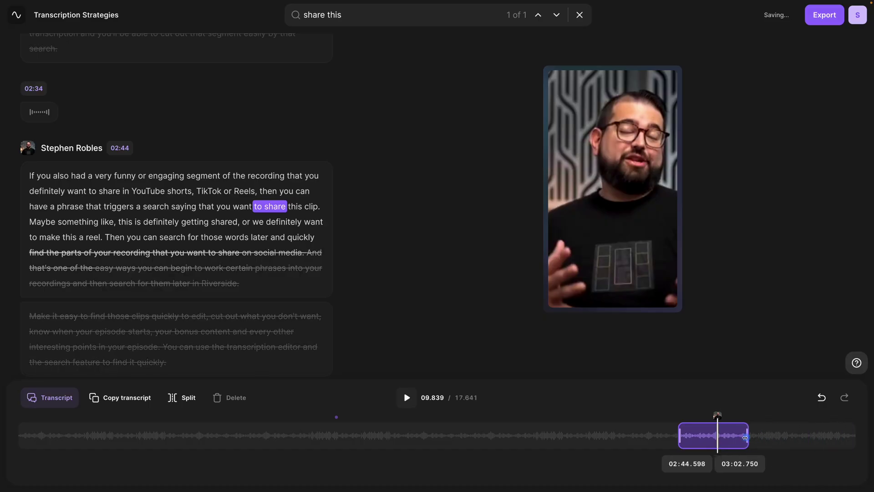
Extend the clip's end to take in more speech and switch it to vertical 9:16
drag(702, 436, 709, 438)
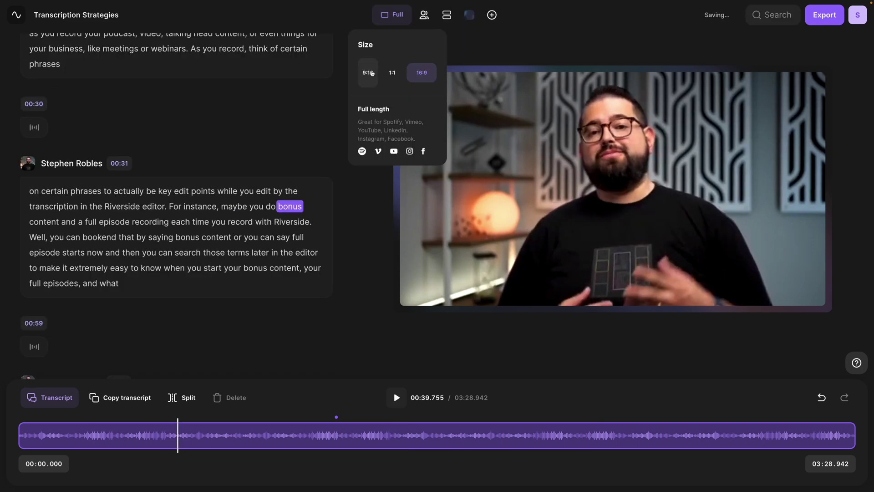
click(372, 72)
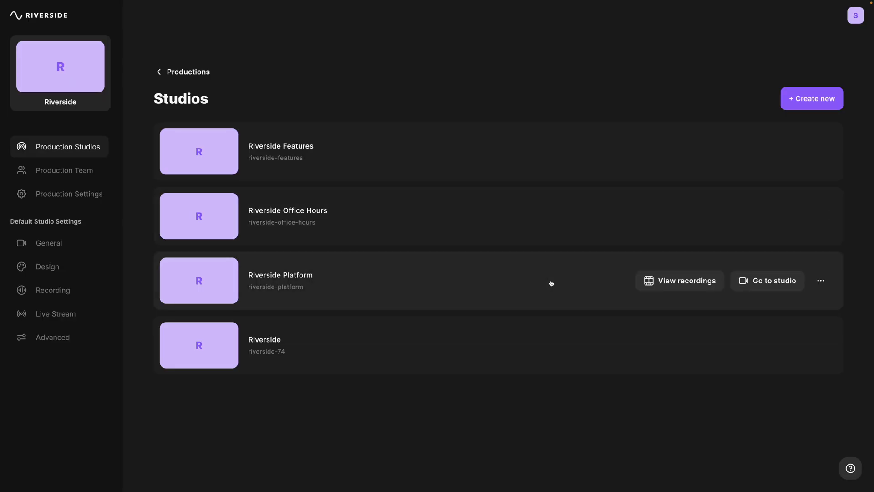
Open Riverside Platform's Transcription Strategies recording, check its download types, and start Edit & create clips
click(689, 281)
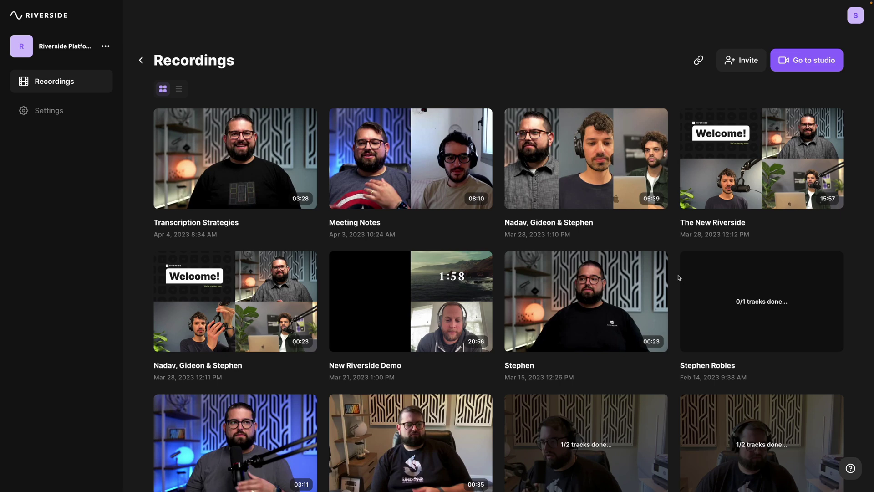
click(272, 171)
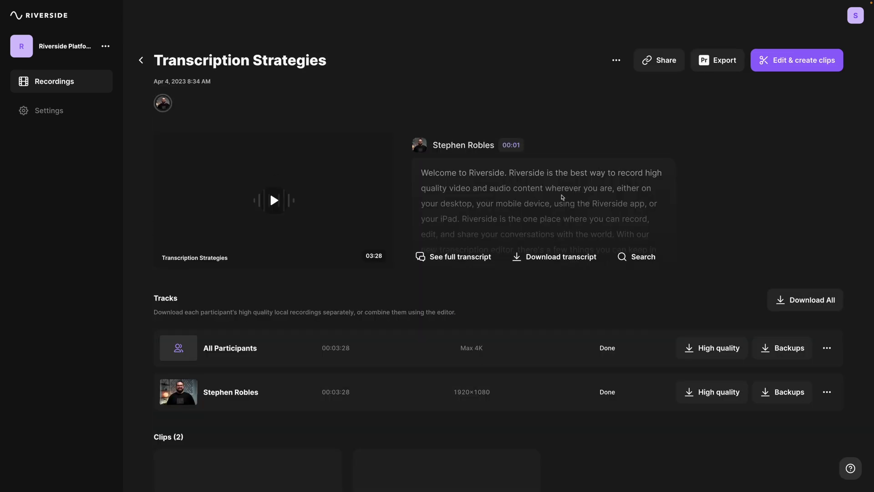
scroll(551, 199, up, 2)
click(720, 386)
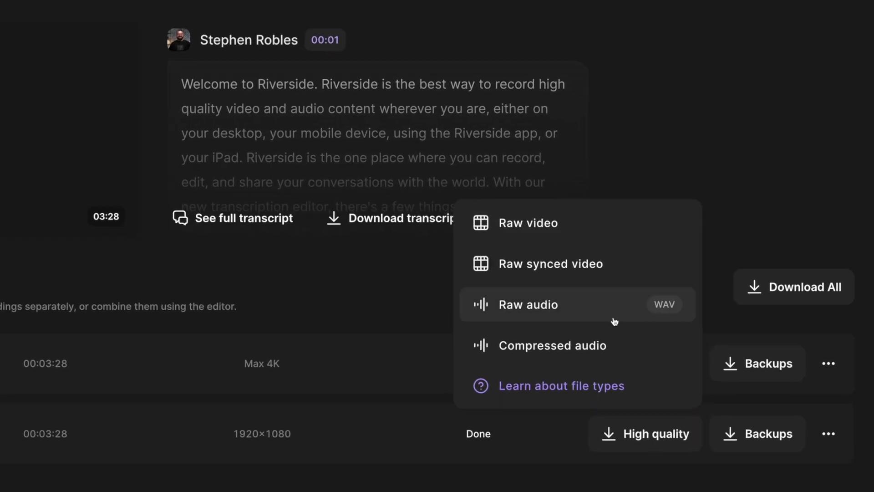
click(657, 168)
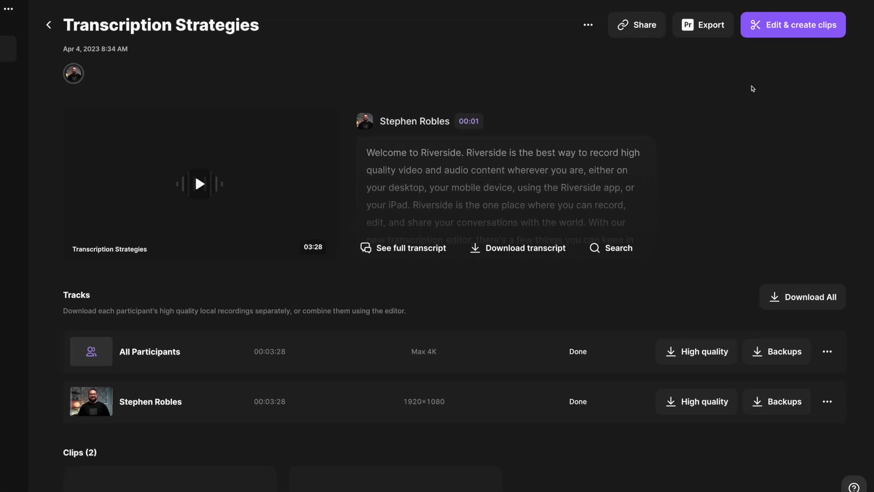
click(780, 67)
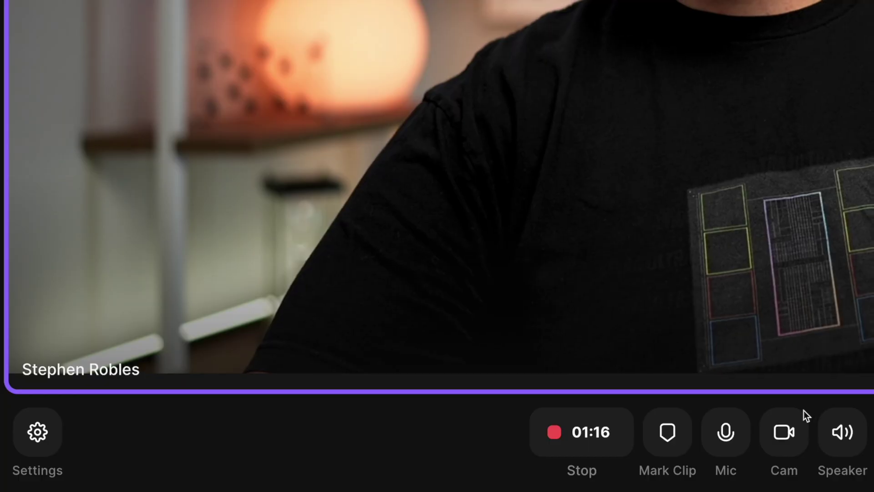
Add a clip marker at 01:19 during the recording
click(677, 438)
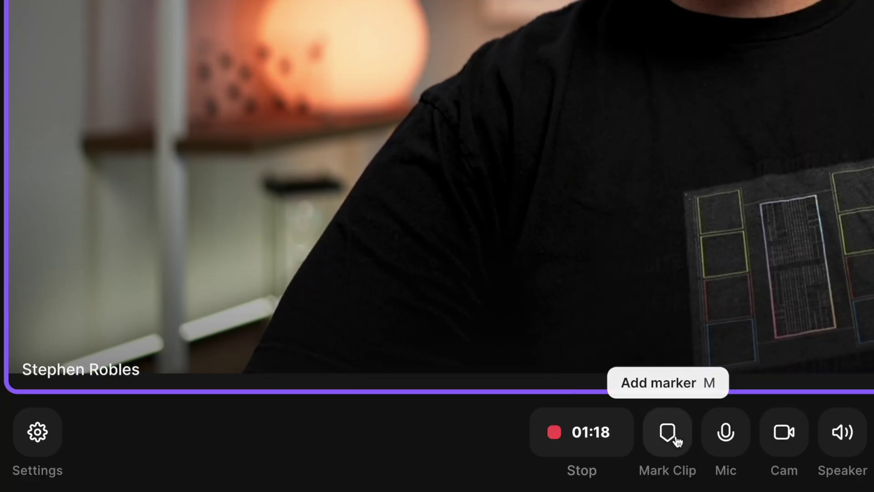
click(677, 438)
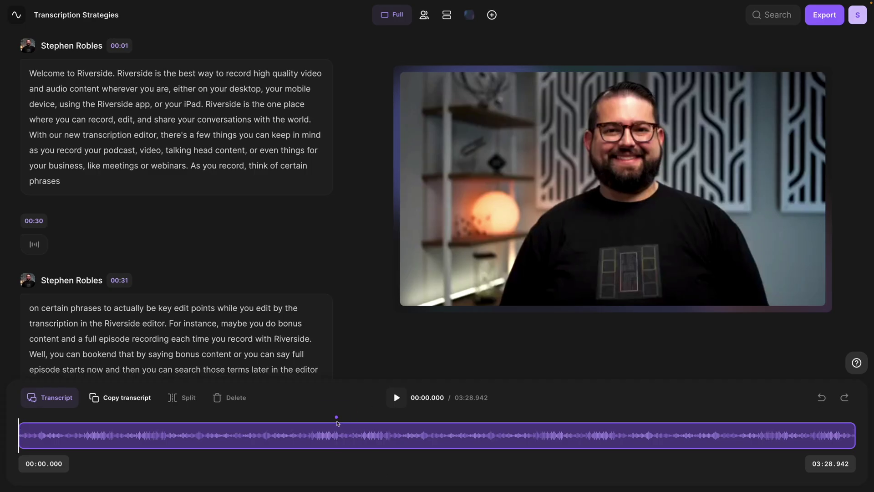
click(337, 423)
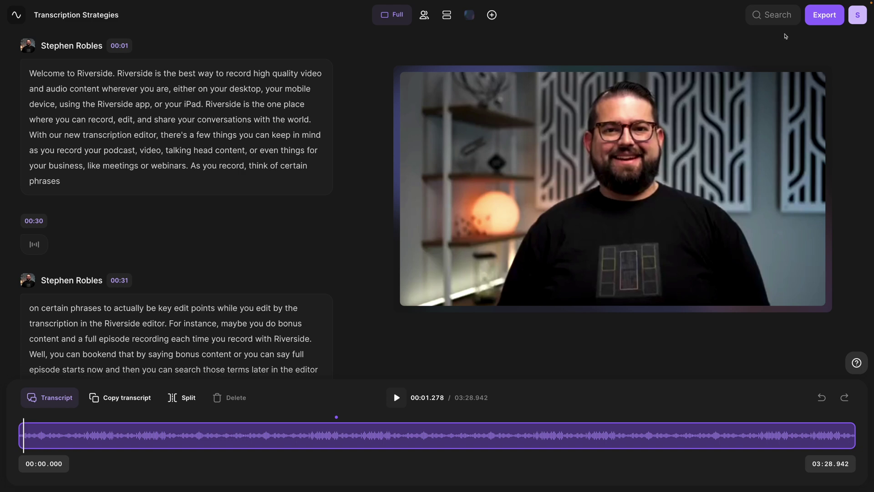
Find 'cut it out' and delete the 02:21 passage containing its second match
text(cut it out)
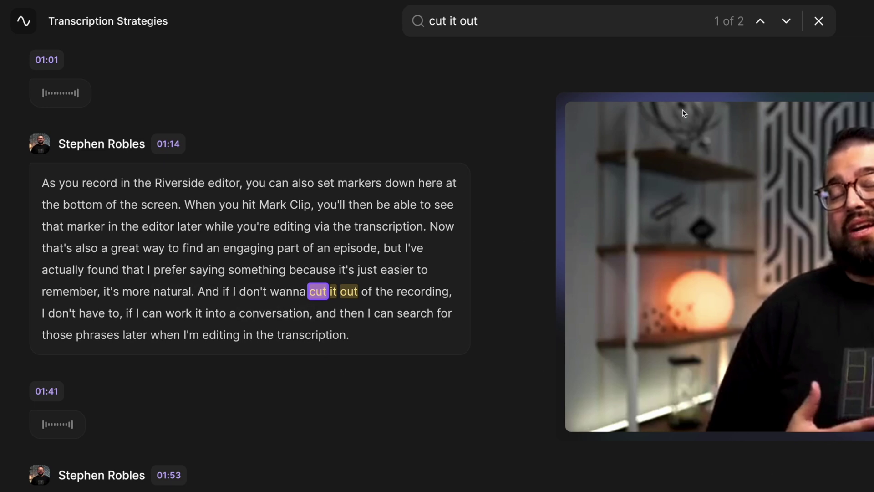
click(787, 23)
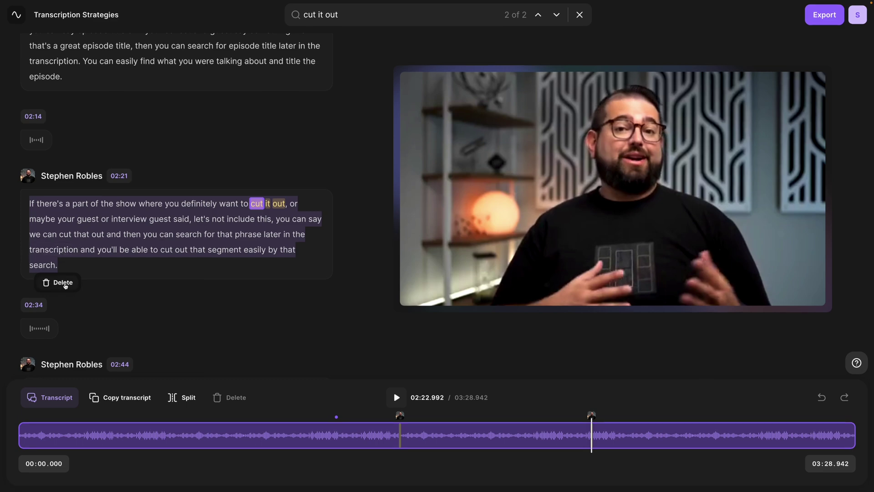
click(64, 283)
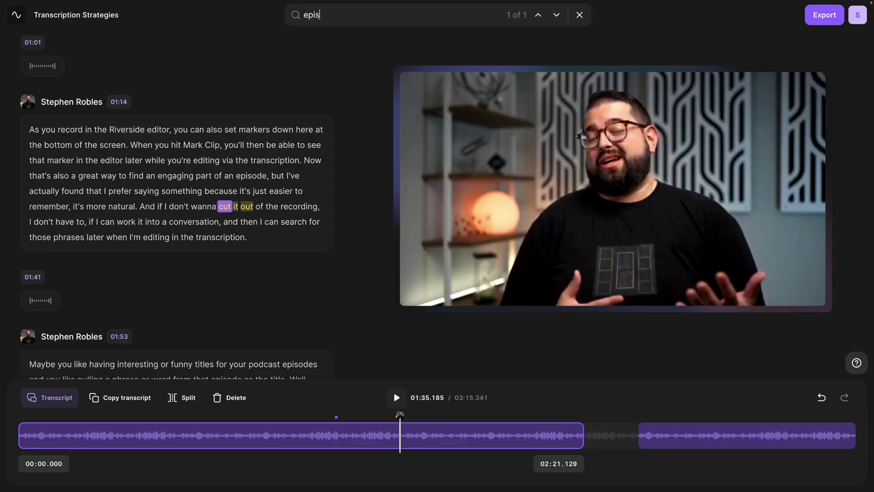
Step through the three 'episode title' matches in the 01:53 passage
click(556, 14)
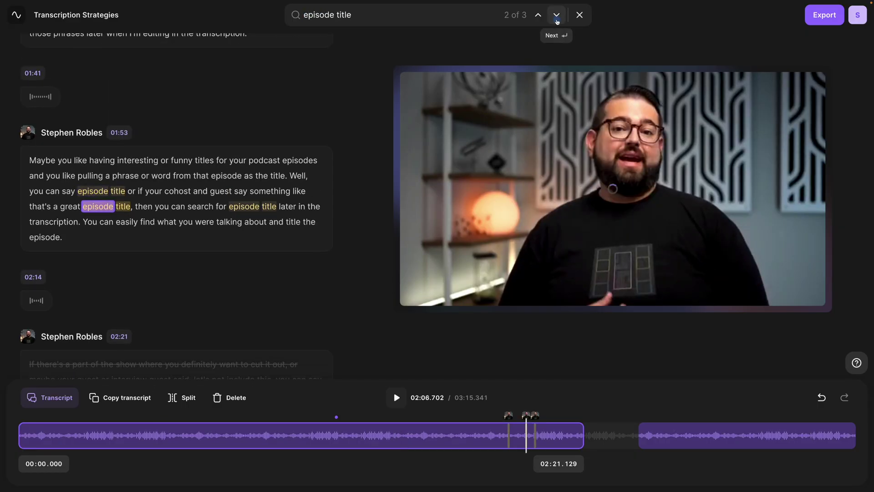
click(556, 14)
click(557, 14)
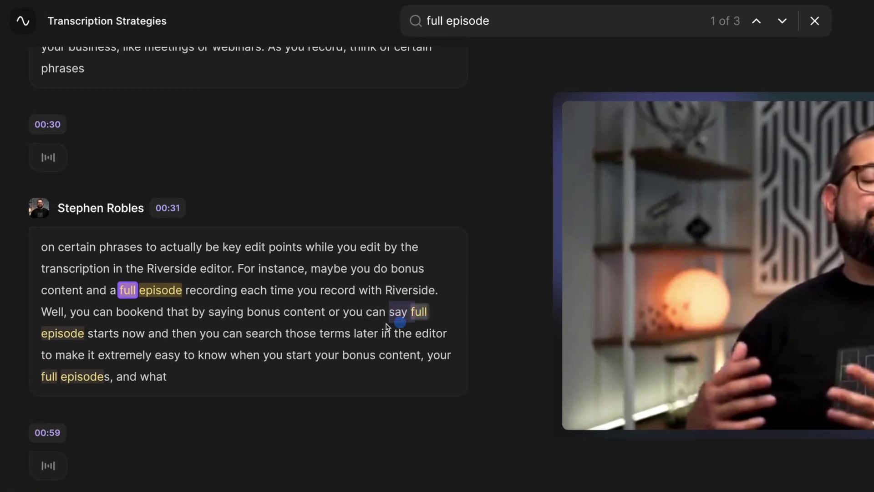
Trim the full-episode clip to 00:58.657–03:12.586 and export it
click(96, 332)
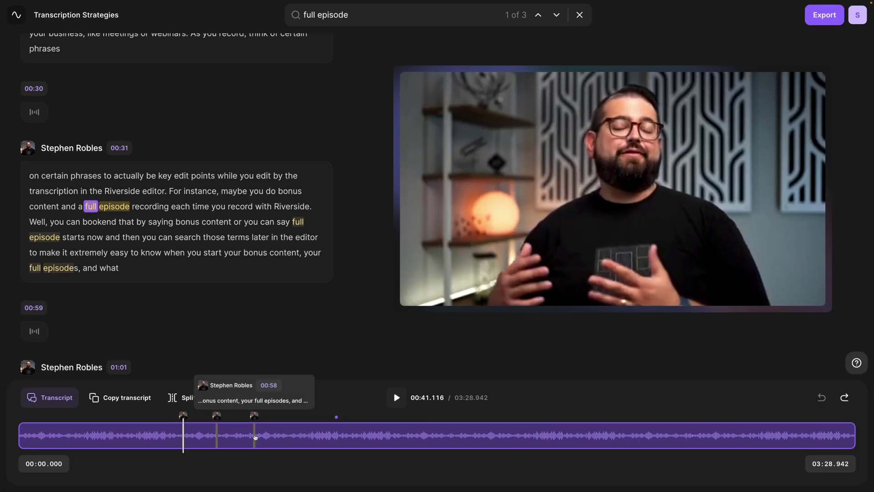
drag(101, 435, 254, 437)
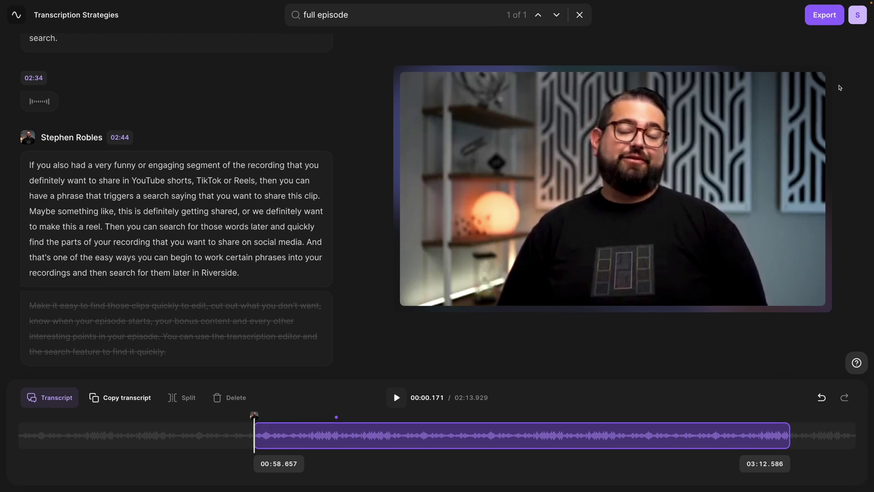
click(824, 20)
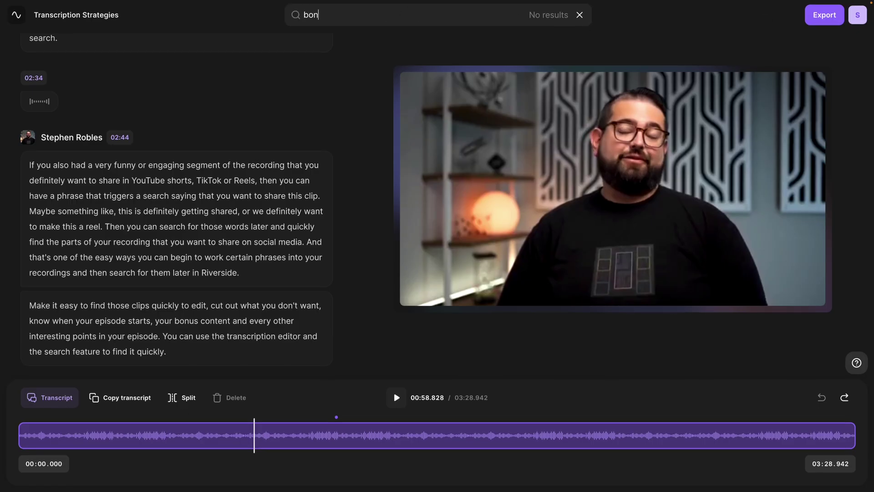
Complete the 'bonus content' search and drag the clip handle to its 00:31 match
text(tent)
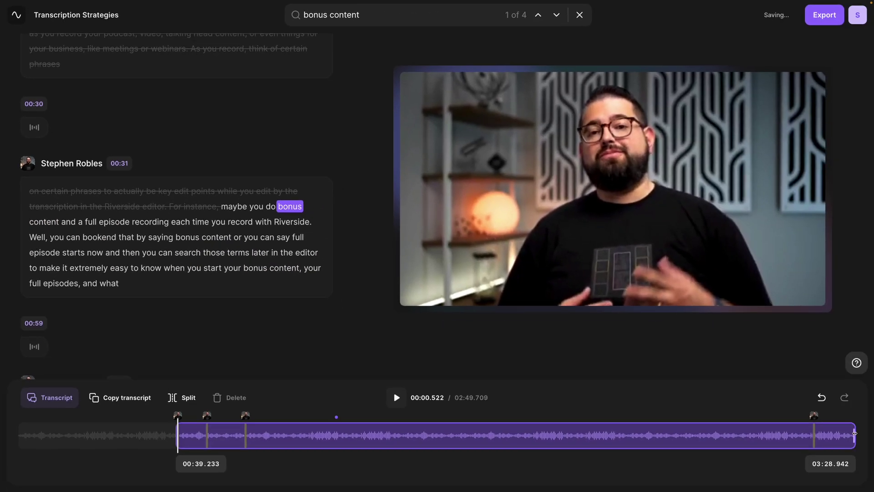
drag(251, 415, 249, 416)
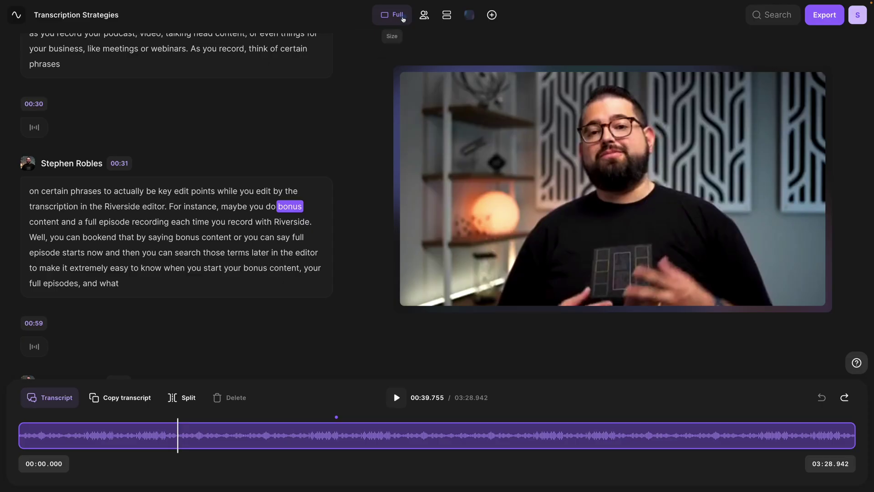
Try the 1:1 and 16:9 clip sizes, then settle on vertical 9:16
click(403, 19)
click(398, 76)
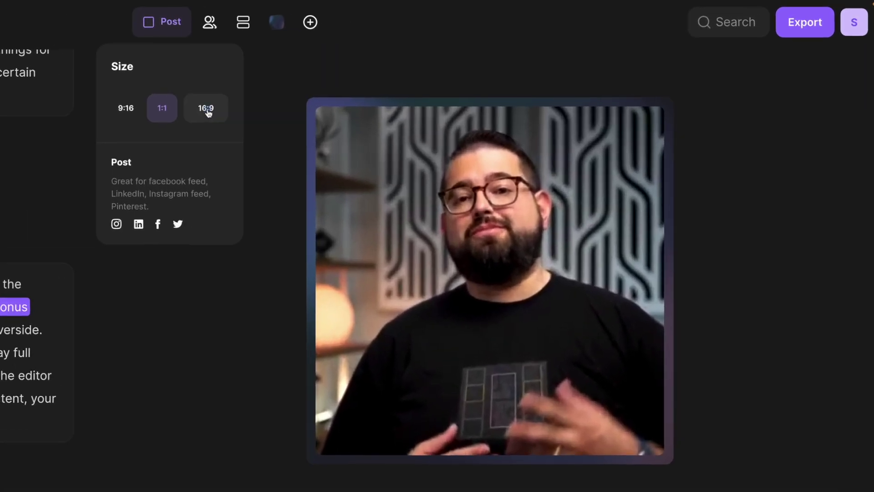
click(422, 76)
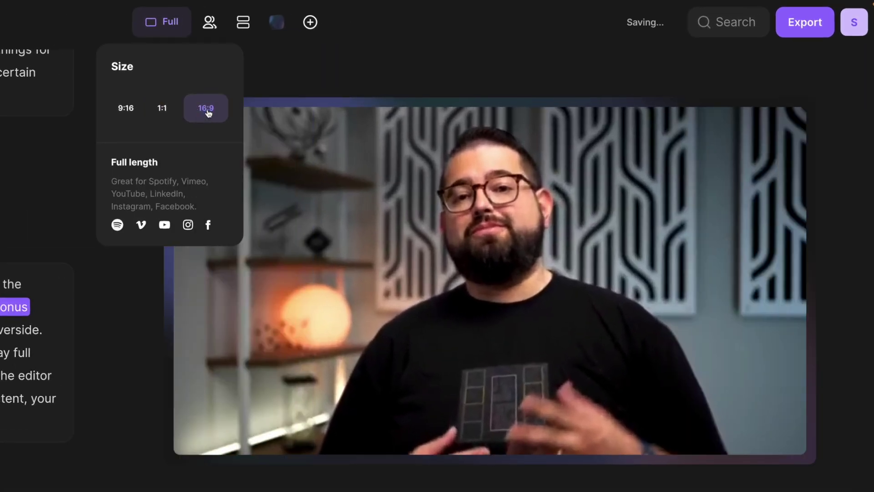
click(136, 108)
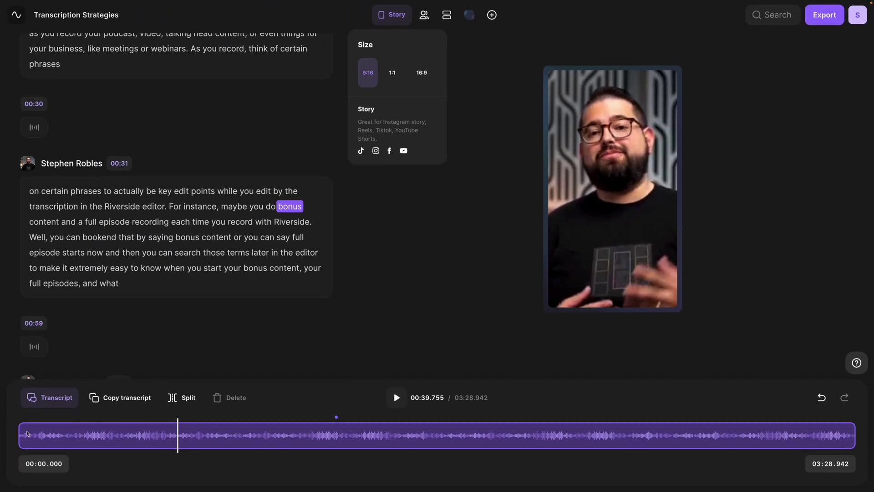
Return playback to the recording's start and search the transcript for 'share this'
click(26, 433)
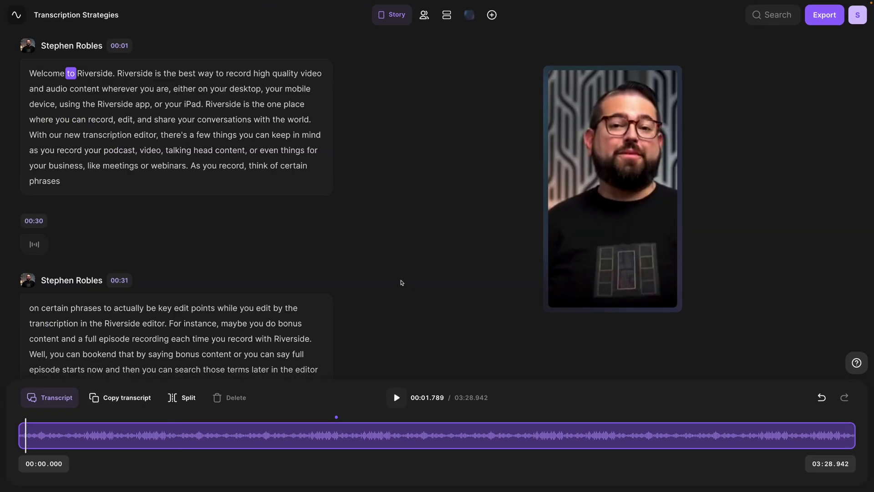
click(781, 17)
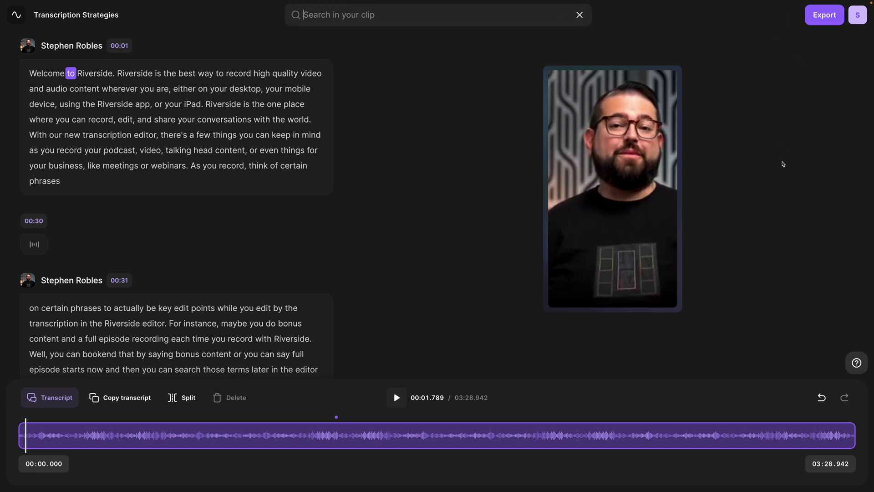
text(share this)
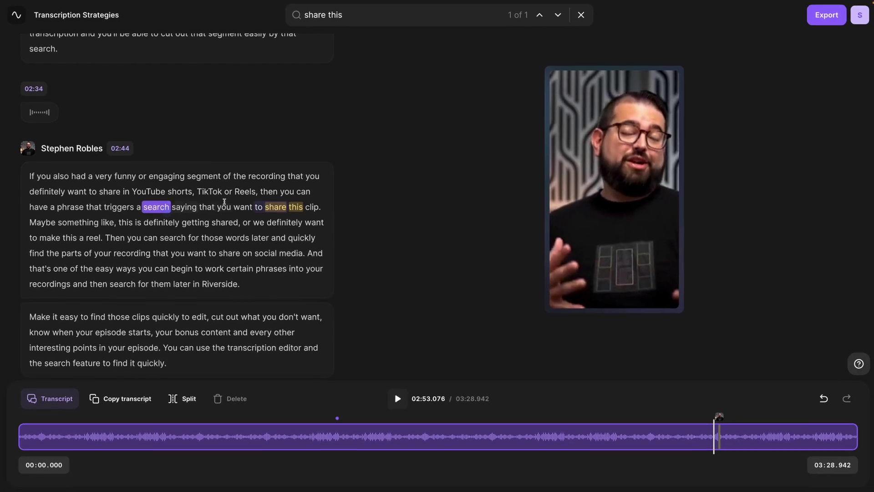
Trim the vertical clip to 02:44.598–03:12.335 around the 'share this' passage
drag(674, 436, 788, 440)
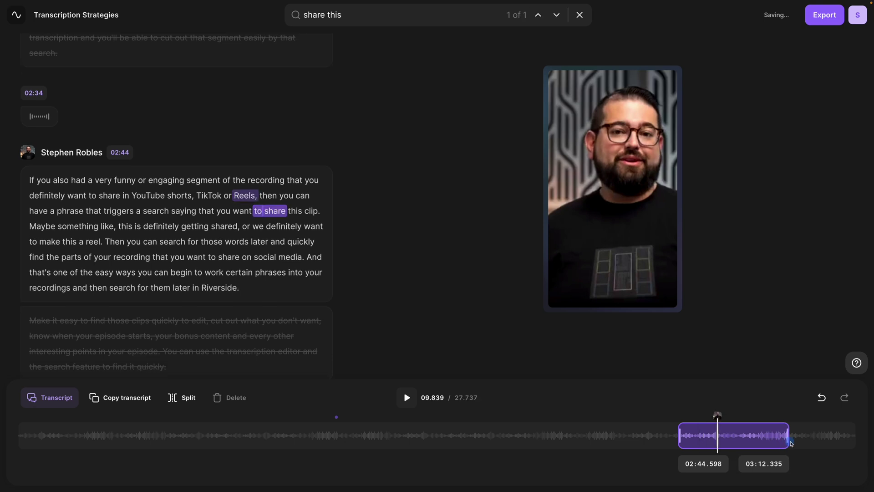
click(746, 435)
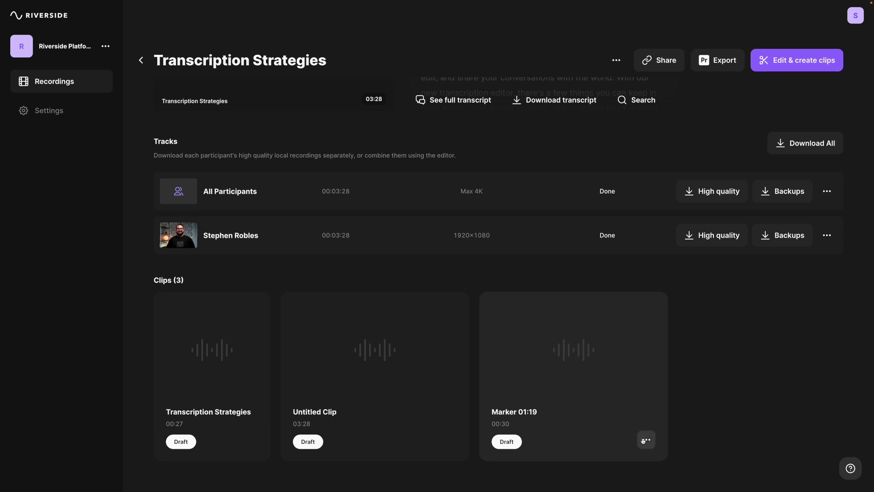
Open the Marker 01:19 clip for editing and move playback to 01:29.200
click(646, 440)
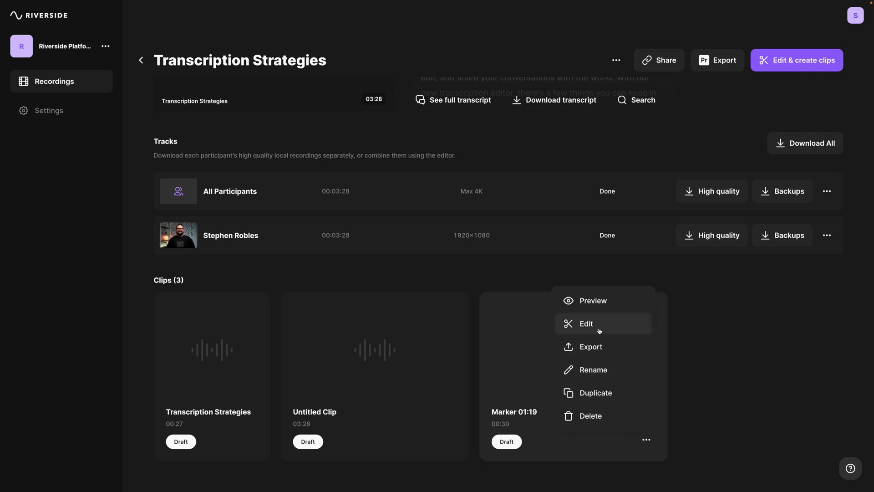
click(596, 324)
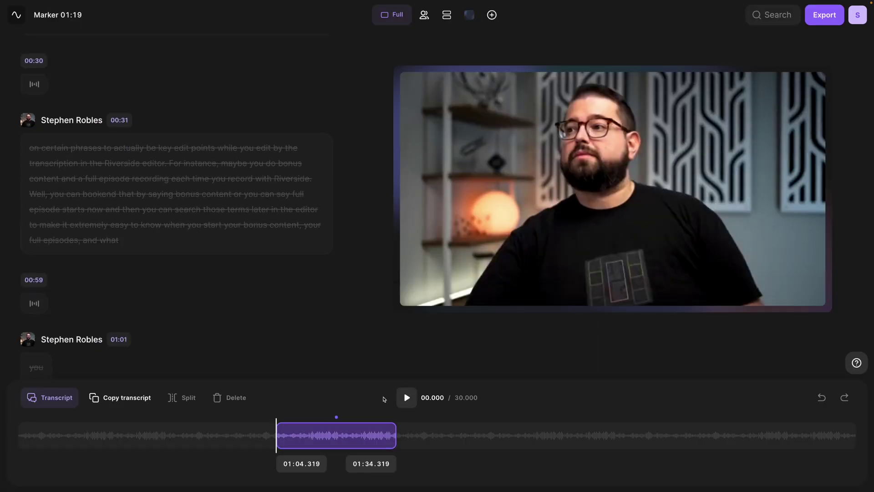
drag(337, 420, 315, 441)
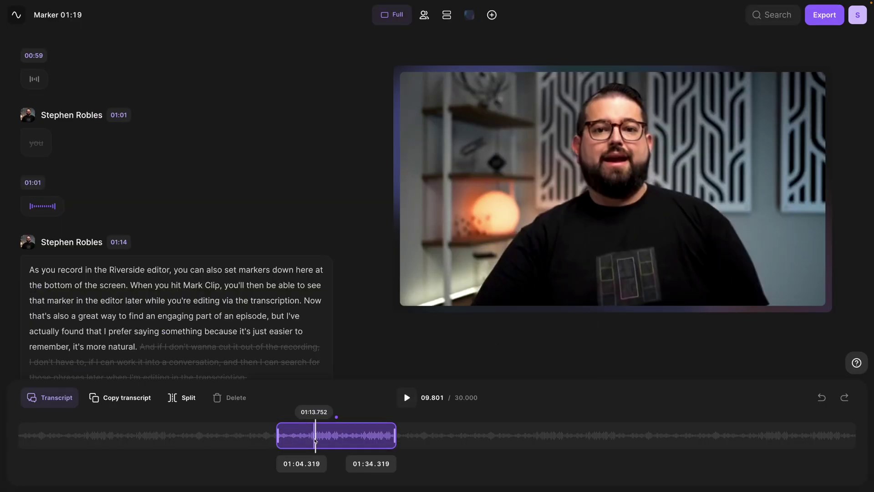
click(376, 439)
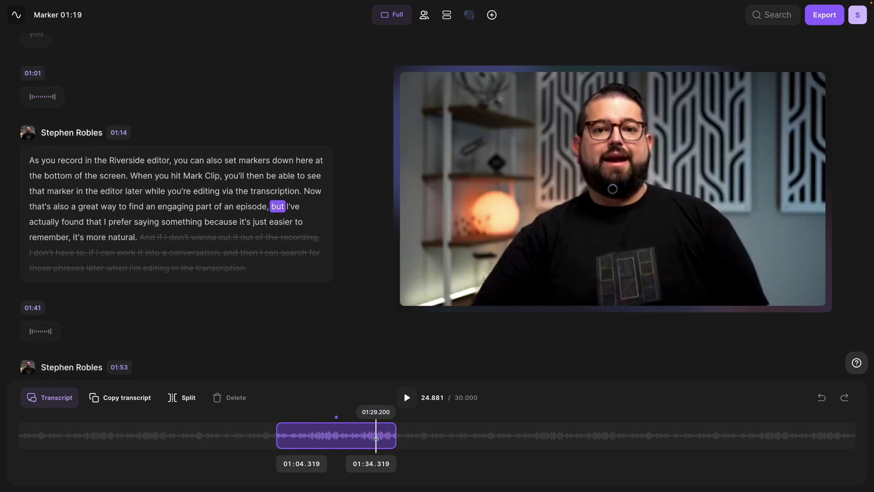